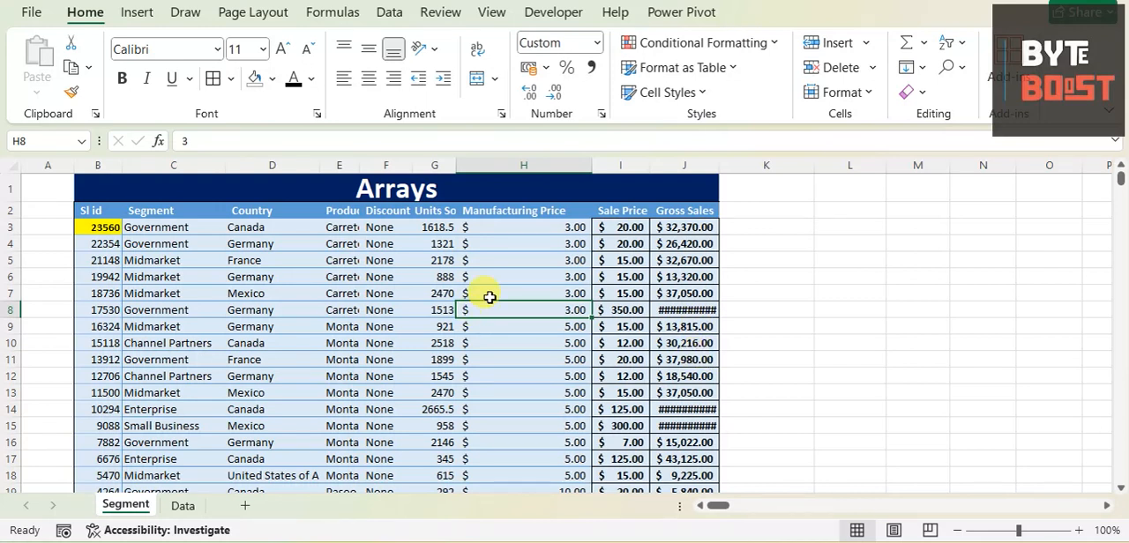
# - Examine the Arrays table with its Sl id column on the Segment sheet, and the Id and Profit columns on the Data sheet
pyautogui.moveTo(159, 182); pyautogui.dragTo(662, 470)
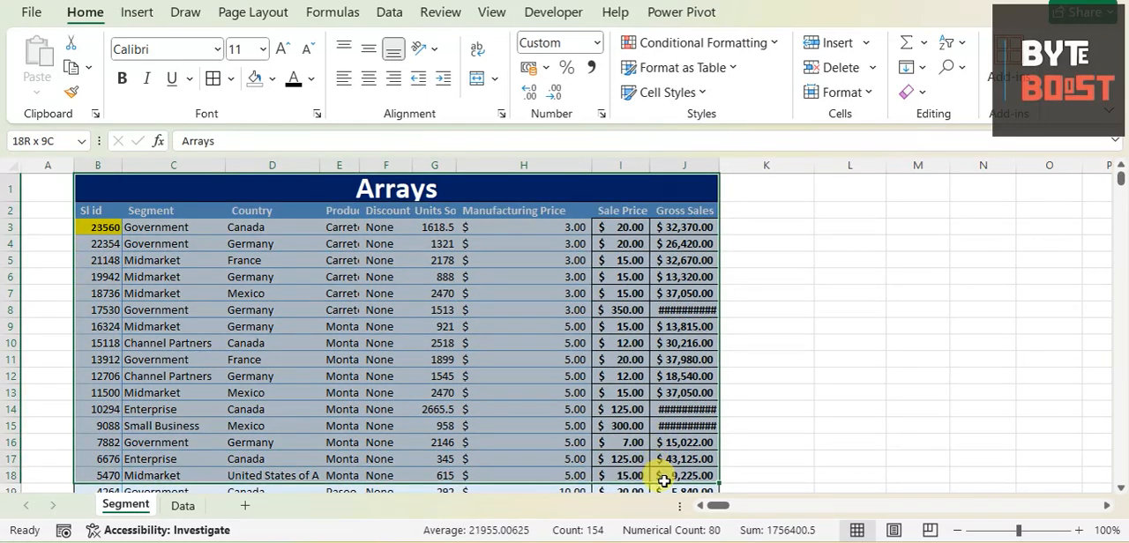
pyautogui.click(747, 212)
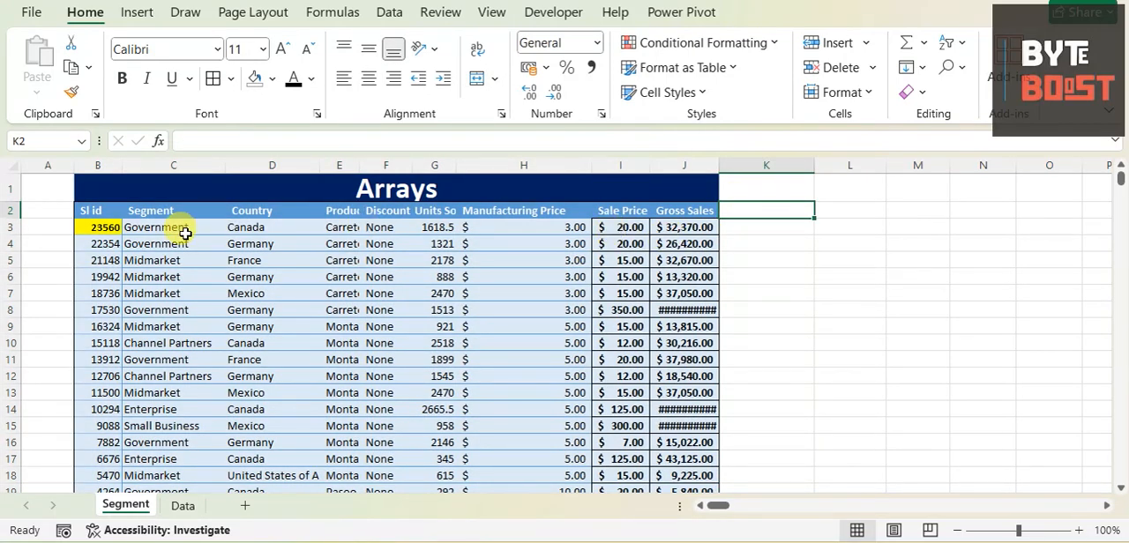
pyautogui.moveTo(100, 227); pyautogui.dragTo(101, 467)
pyautogui.click(182, 506)
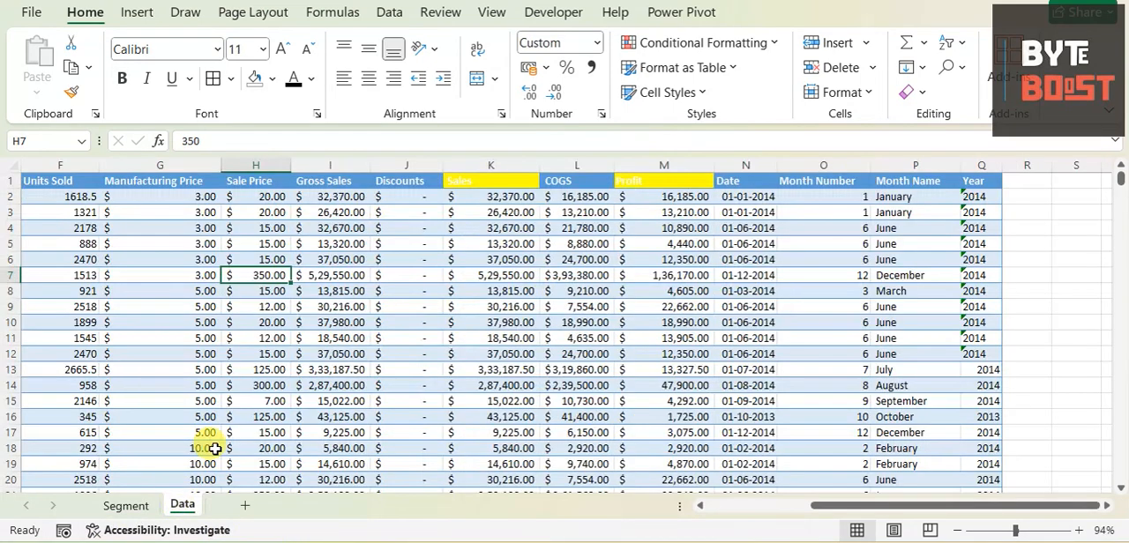
pyautogui.click(657, 305)
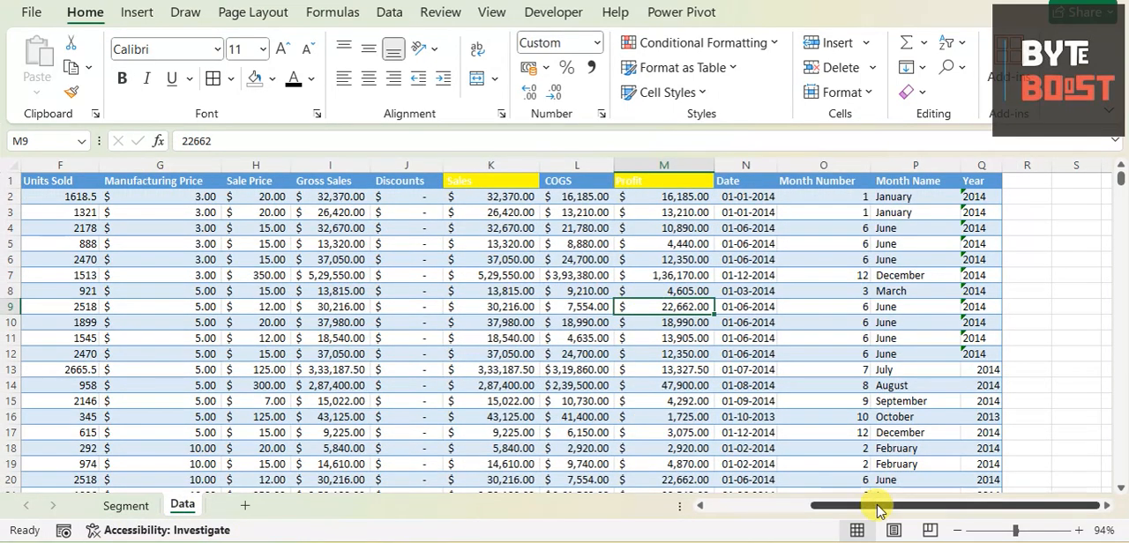
pyautogui.moveTo(877, 504); pyautogui.dragTo(559, 529)
pyautogui.click(47, 167)
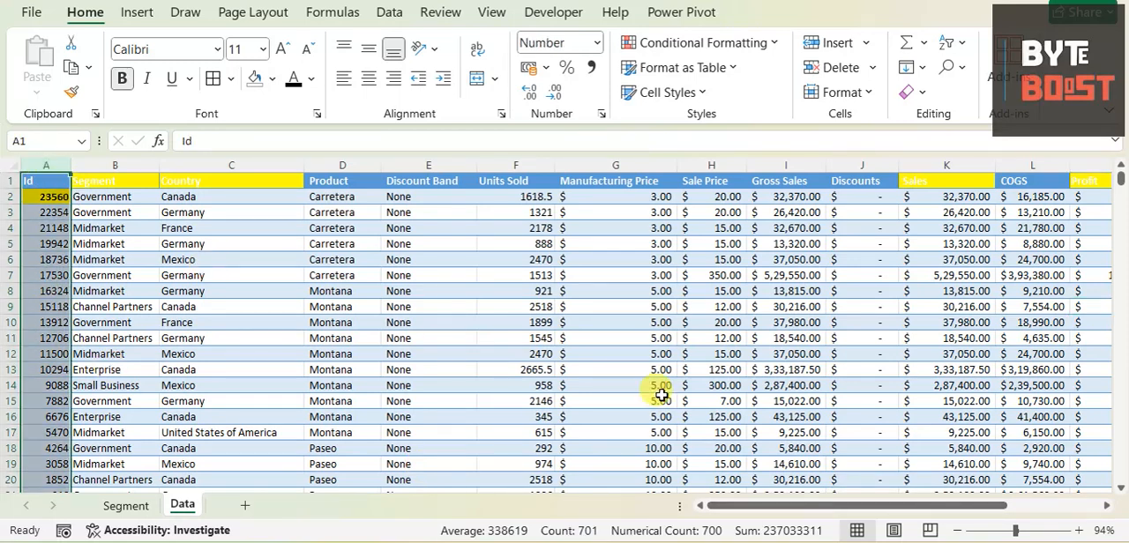
pyautogui.moveTo(773, 508); pyautogui.dragTo(895, 423)
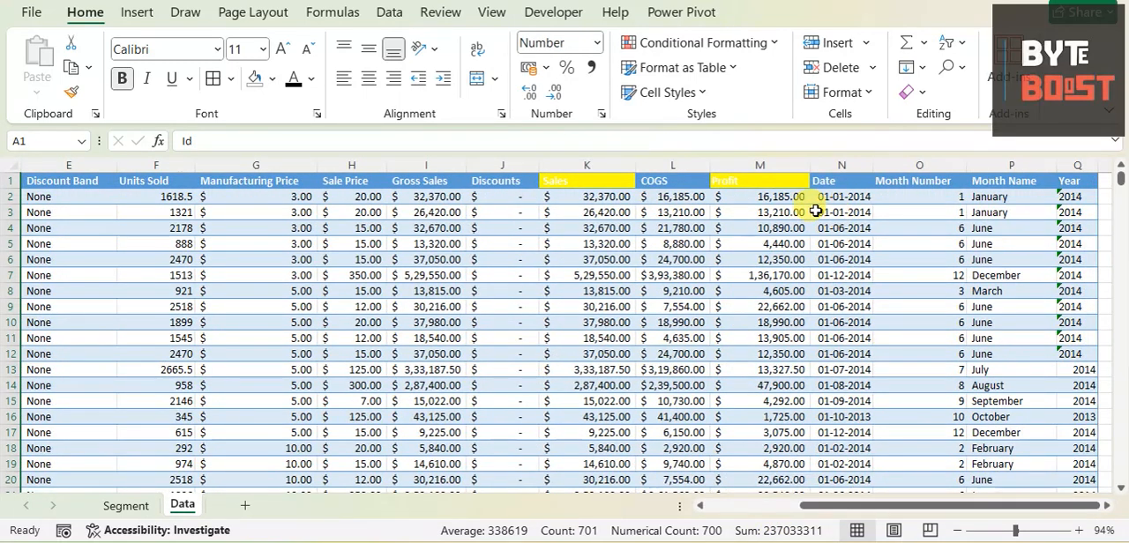
pyautogui.click(760, 164)
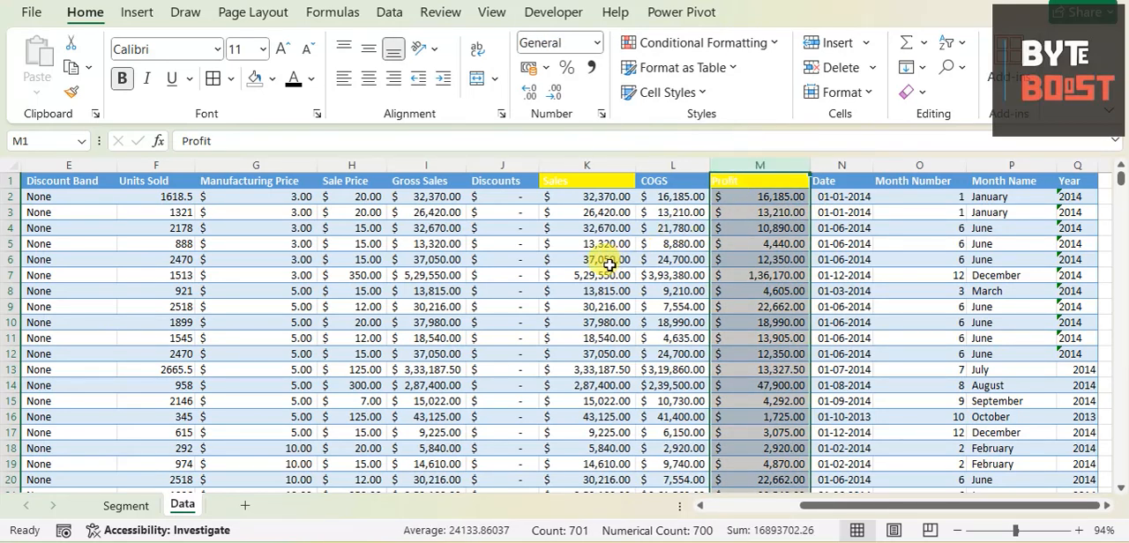
pyautogui.moveTo(965, 507); pyautogui.dragTo(864, 509)
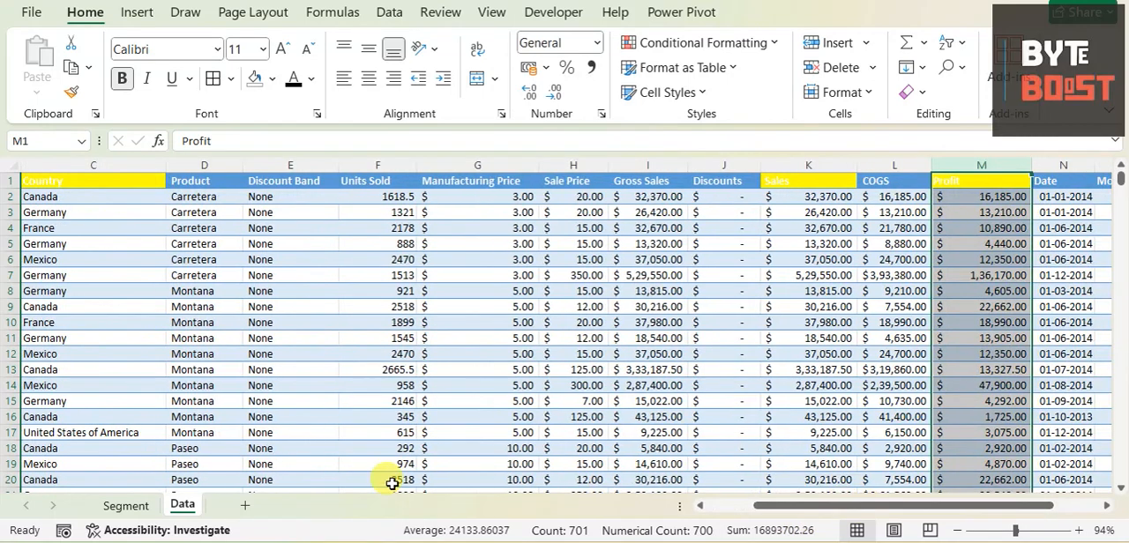
# - Start an XLOOKUP formula in cell L3 of the Segment sheet with the Sl id range B3:B26 as lookup value
pyautogui.click(126, 506)
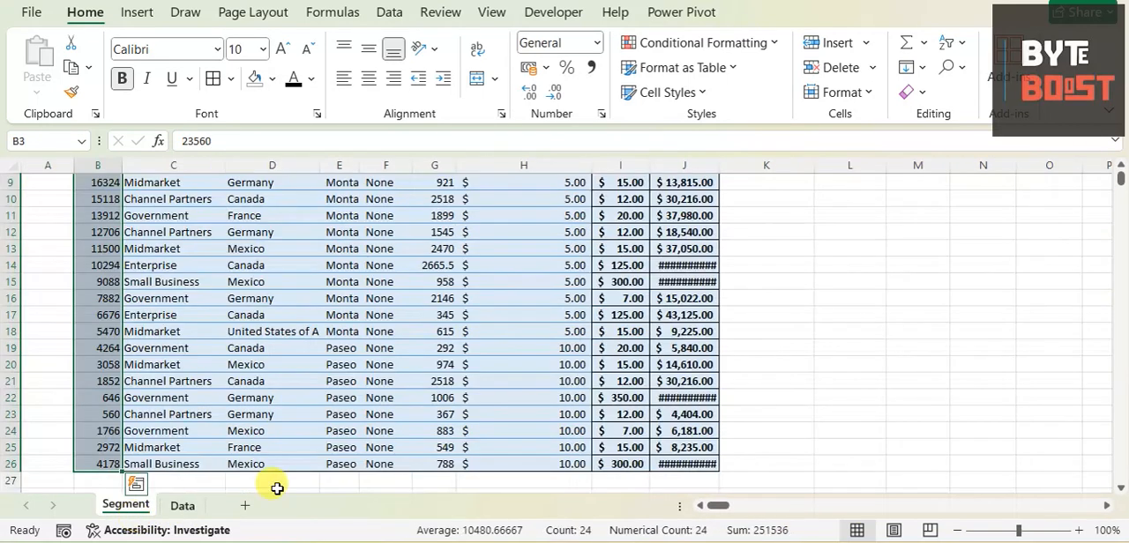
pyautogui.scroll(3, 877, 273)
pyautogui.click(807, 229)
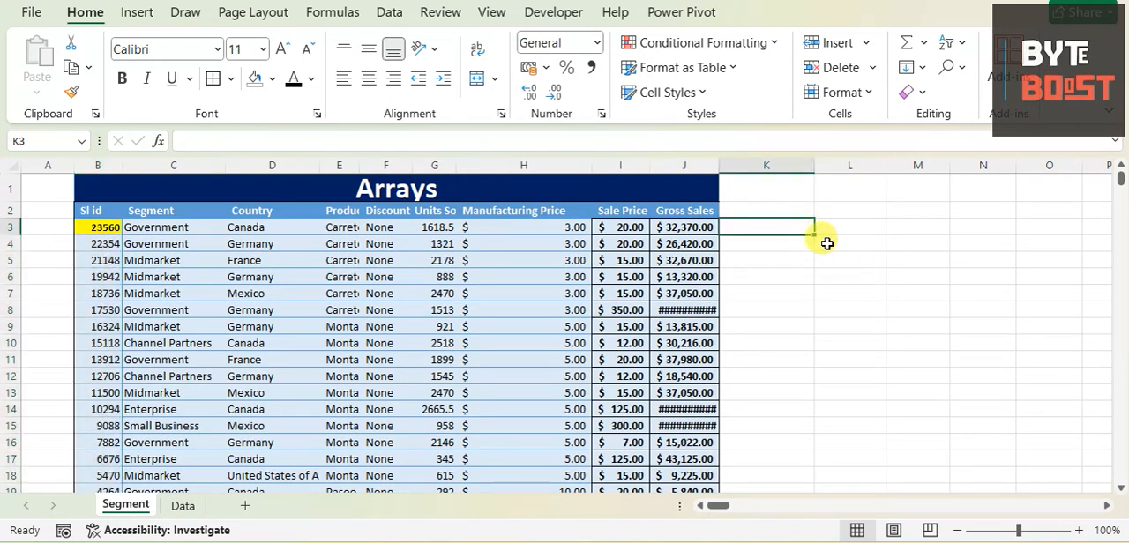
pyautogui.click(846, 227)
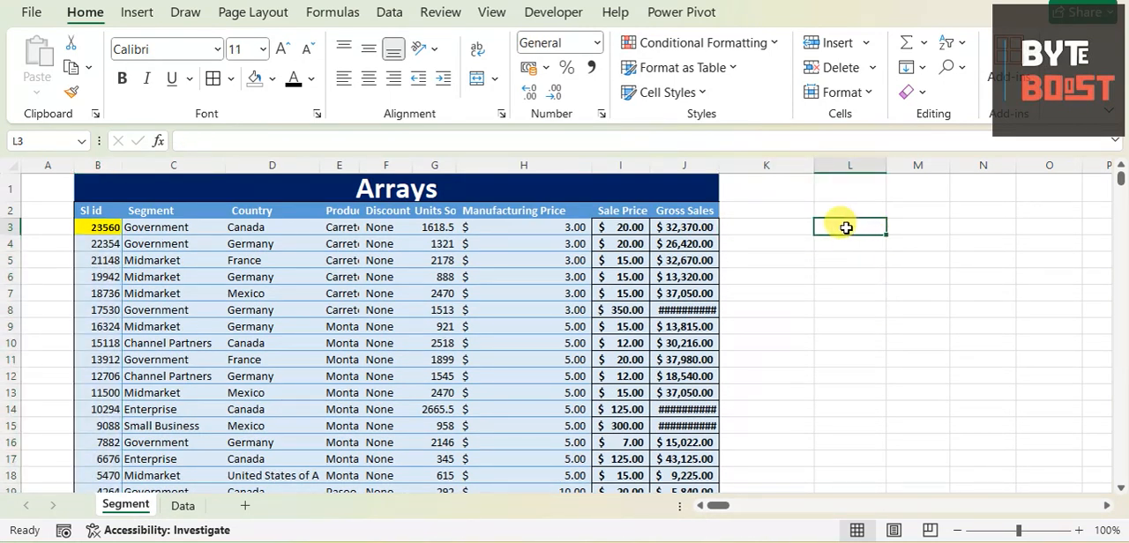
pyautogui.write('=')
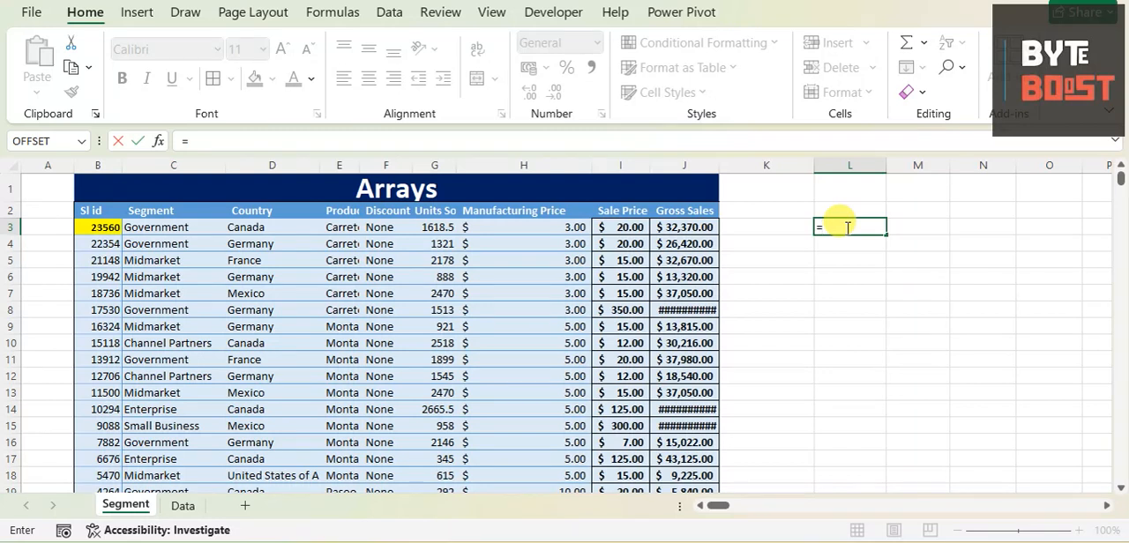
pyautogui.write('xloo')
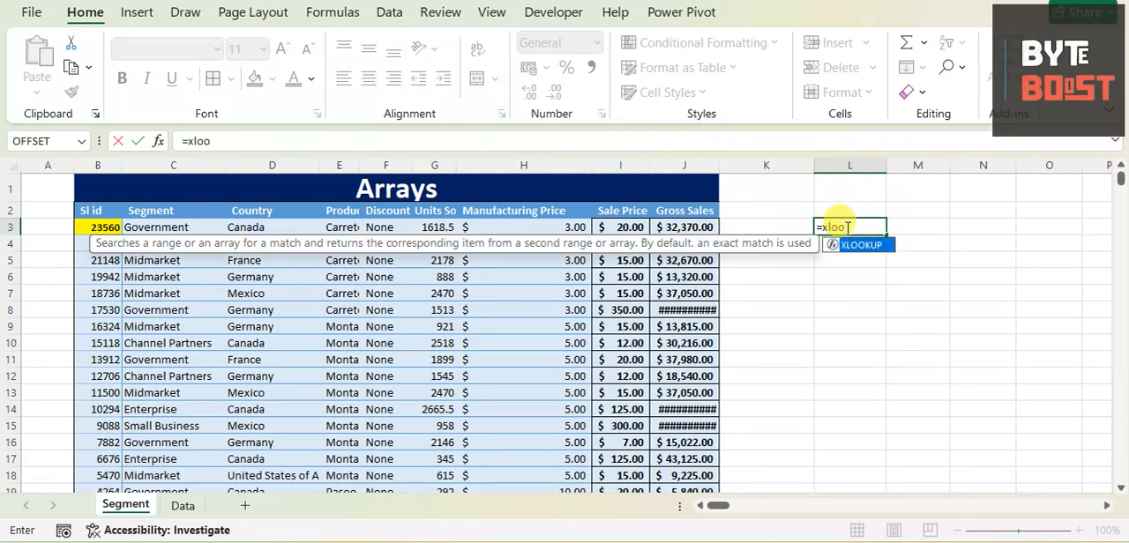
pyautogui.press('Tab')
pyautogui.moveTo(102, 227); pyautogui.dragTo(112, 470)
pyautogui.scroll(3, 271, 297)
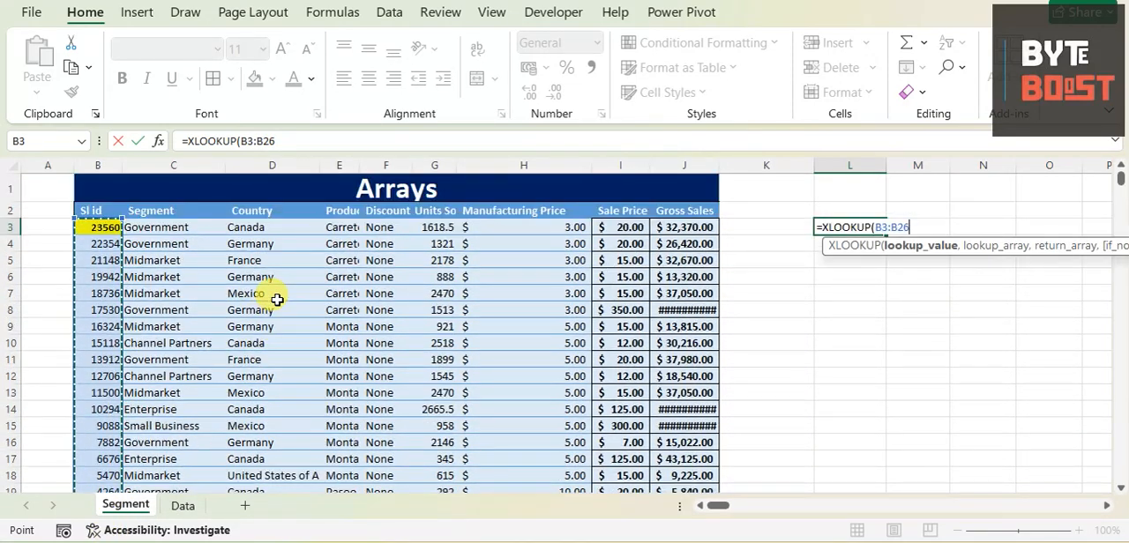
pyautogui.write(',')
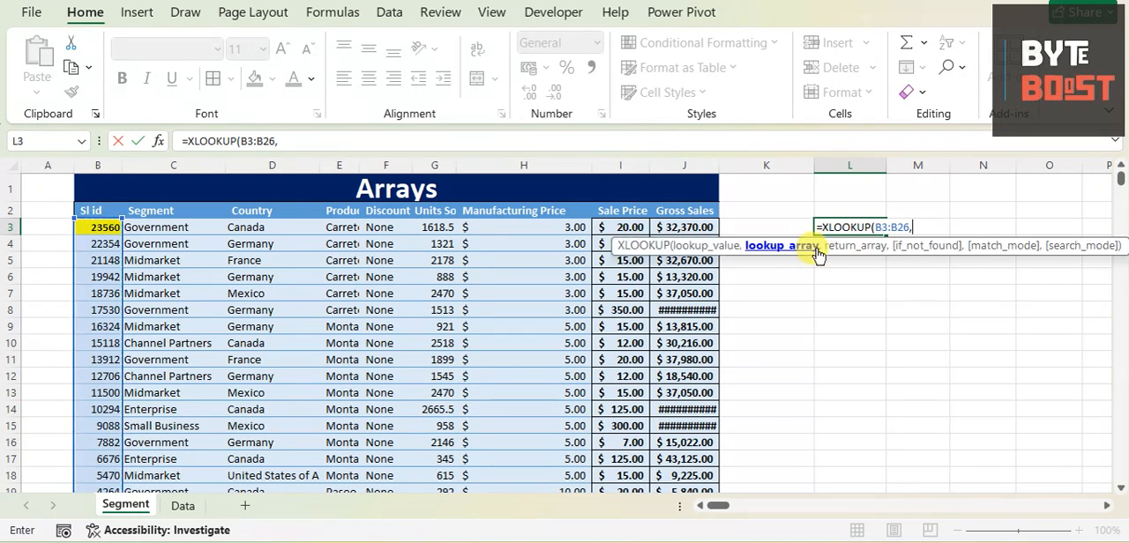
# - Set the Data sheet's Id column (Data!A:A) as lookup array and its Profit column (Data!M:M) as return array
pyautogui.click(183, 506)
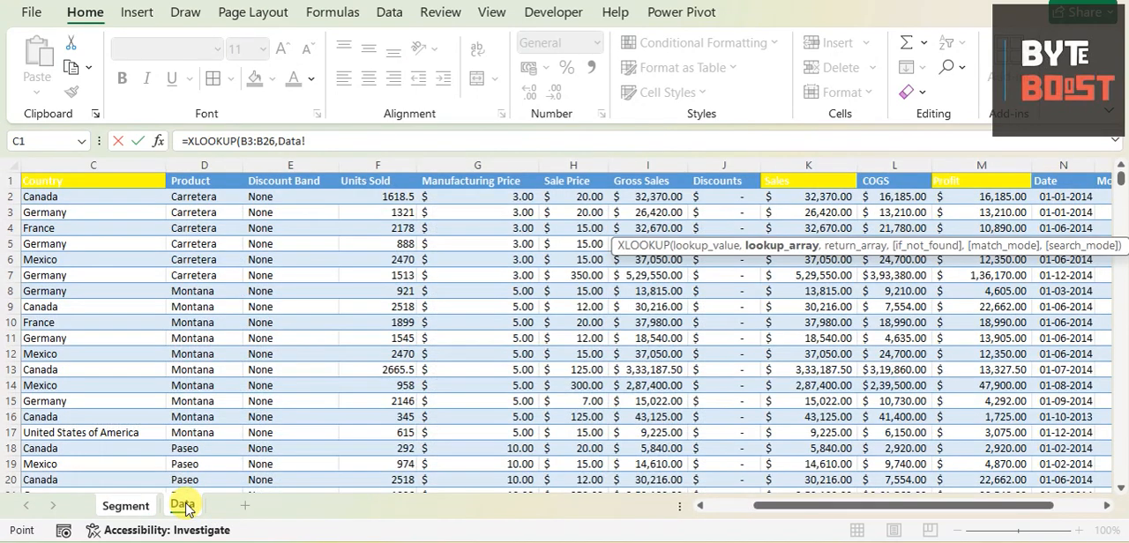
pyautogui.moveTo(768, 504); pyautogui.dragTo(716, 505)
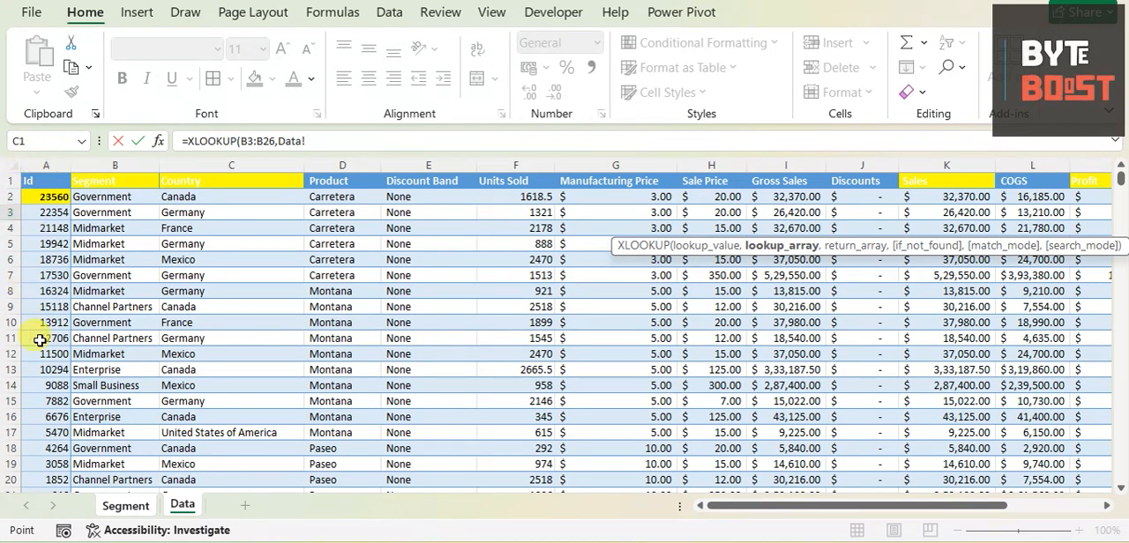
pyautogui.click(36, 166)
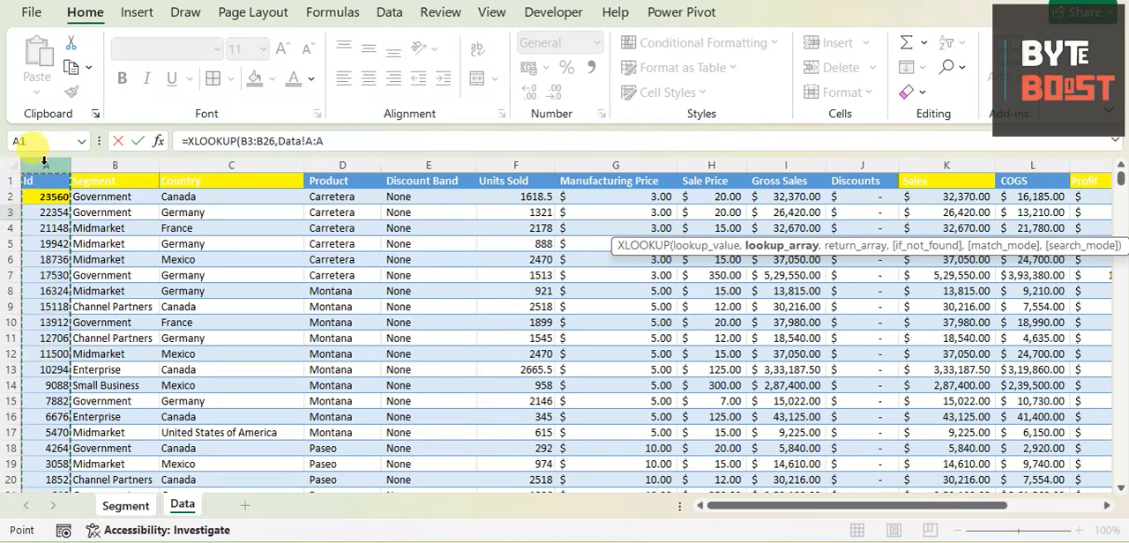
pyautogui.write(',')
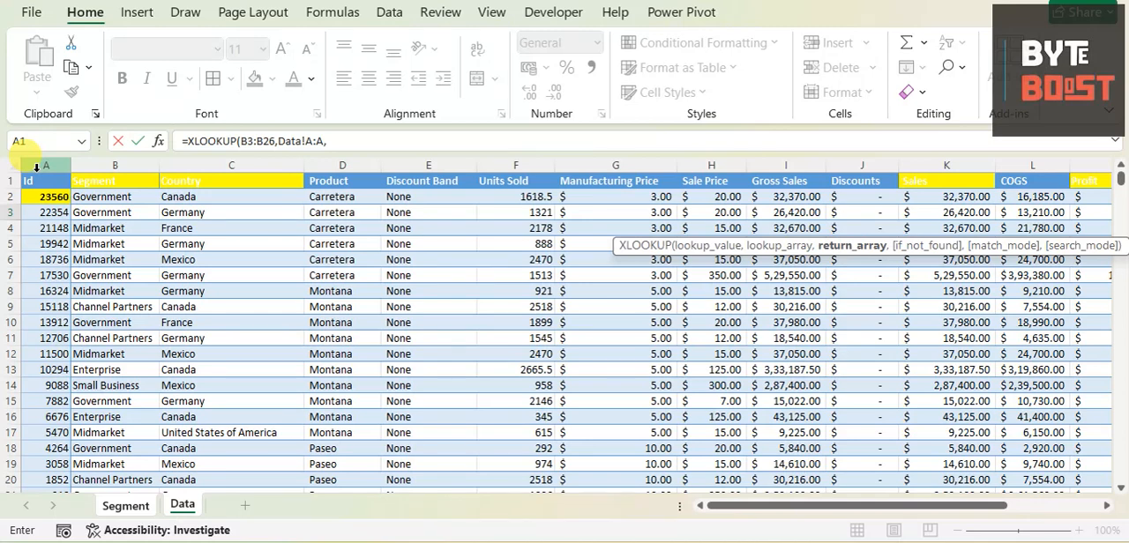
pyautogui.moveTo(749, 505); pyautogui.dragTo(896, 504)
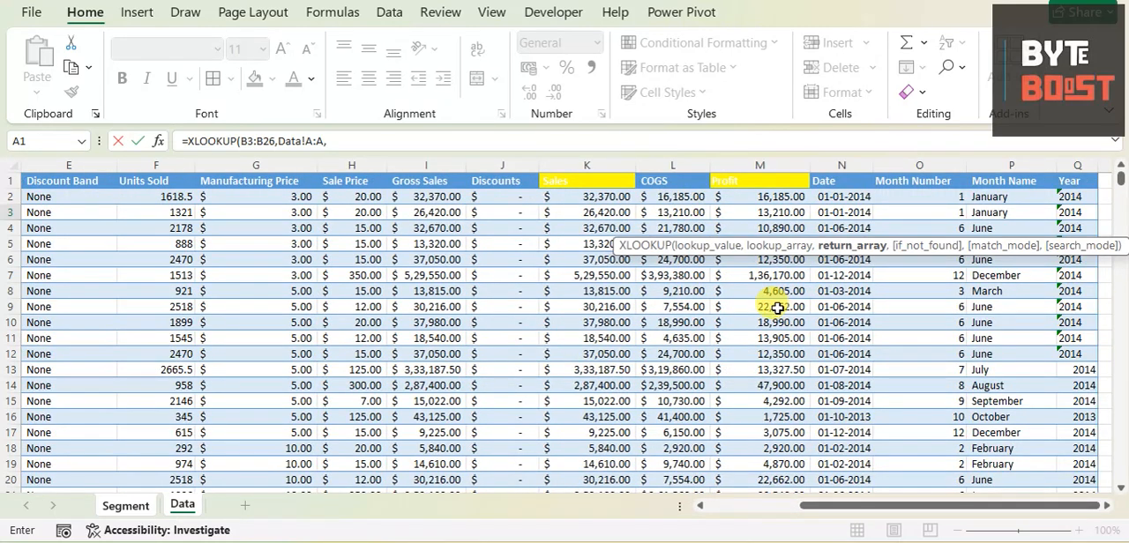
pyautogui.click(758, 164)
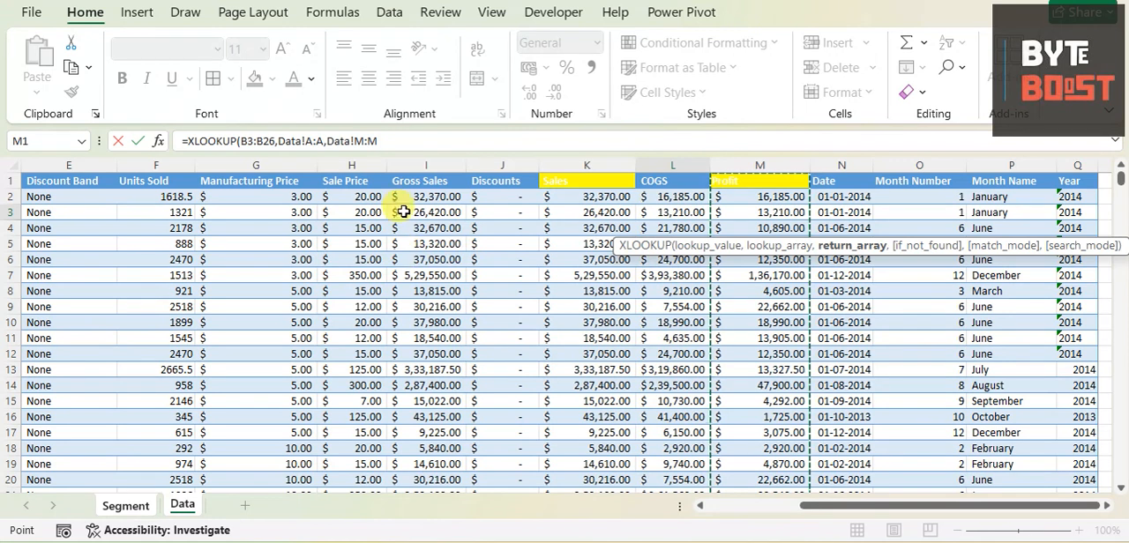
# - Complete the XLOOKUP formula with empty text "" for missing matches and match mode 0 for an exact match
pyautogui.click(411, 145)
pyautogui.write(',')
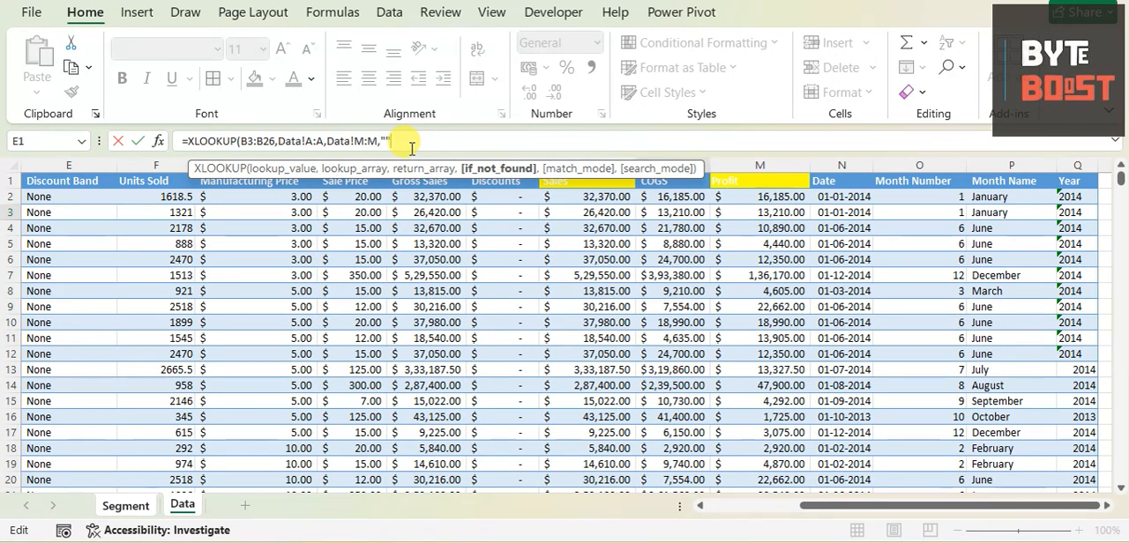
pyautogui.write(',')
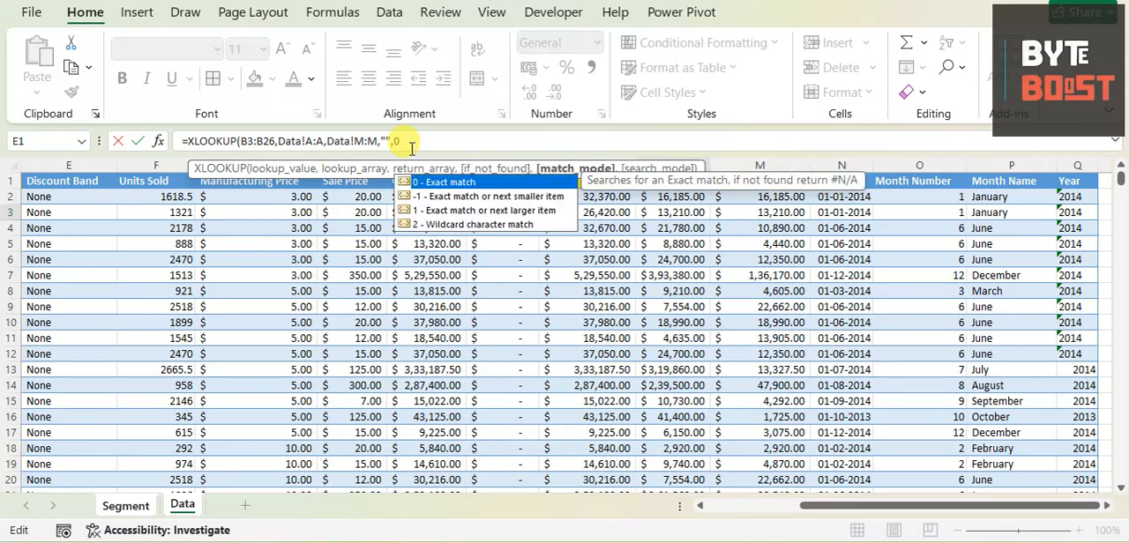
pyautogui.write('0)')
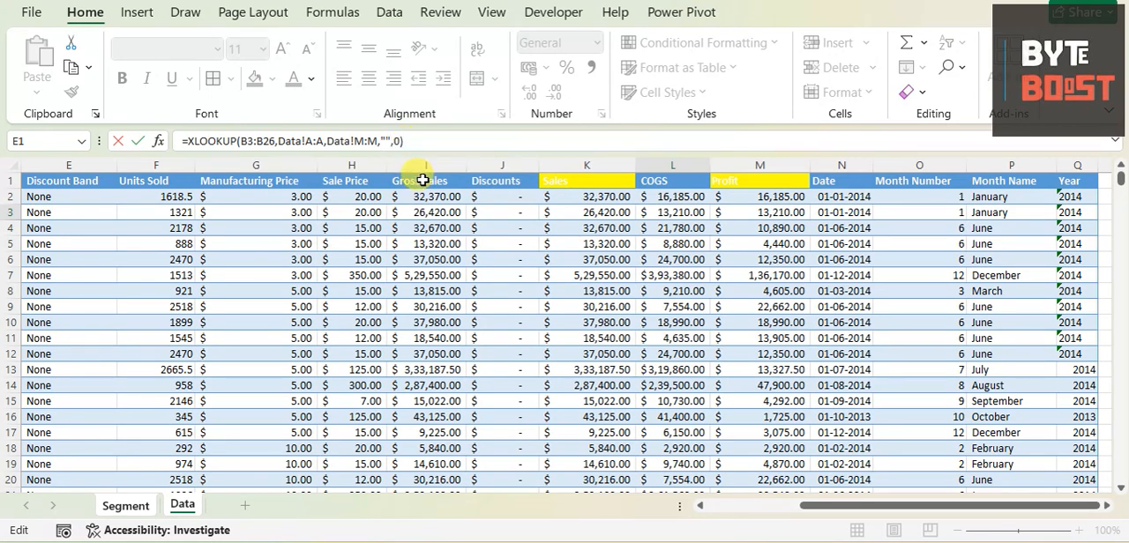
pyautogui.press('Return')
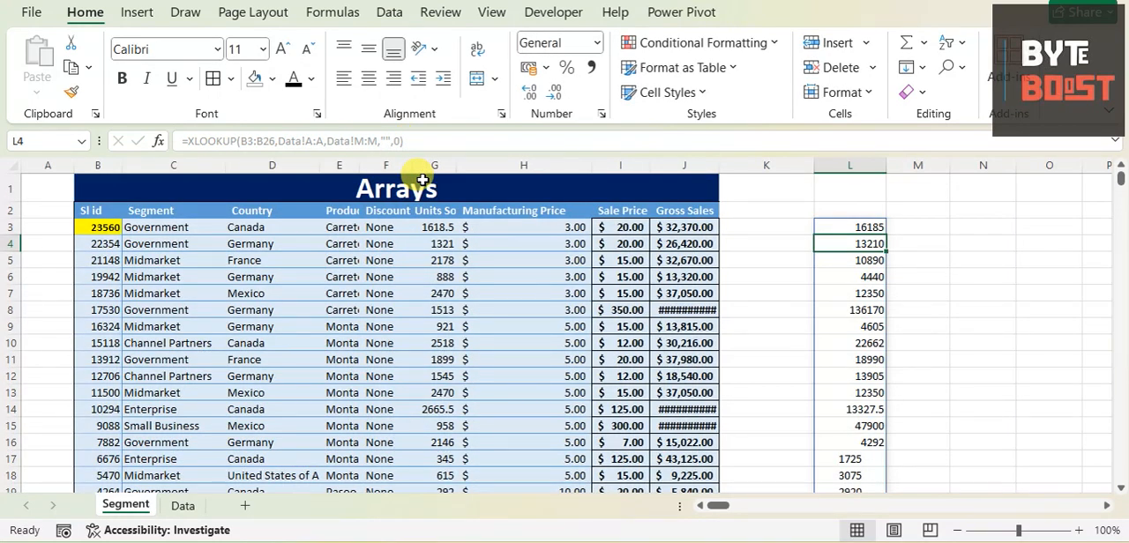
# - Centre column L and apply the ₹ English (India) accounting format to it
pyautogui.click(851, 167)
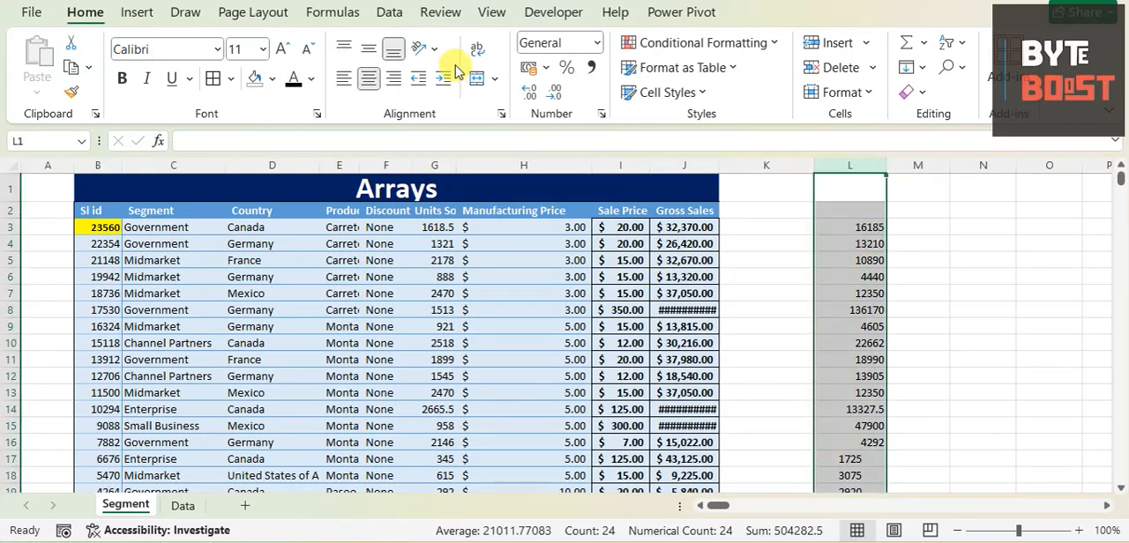
pyautogui.click(368, 77)
pyautogui.click(368, 78)
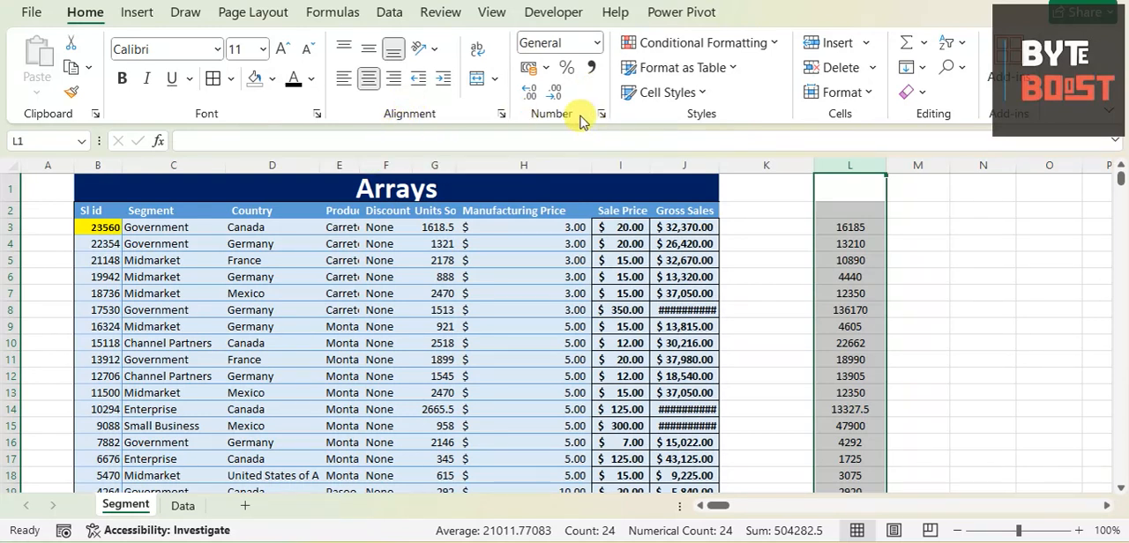
pyautogui.click(547, 68)
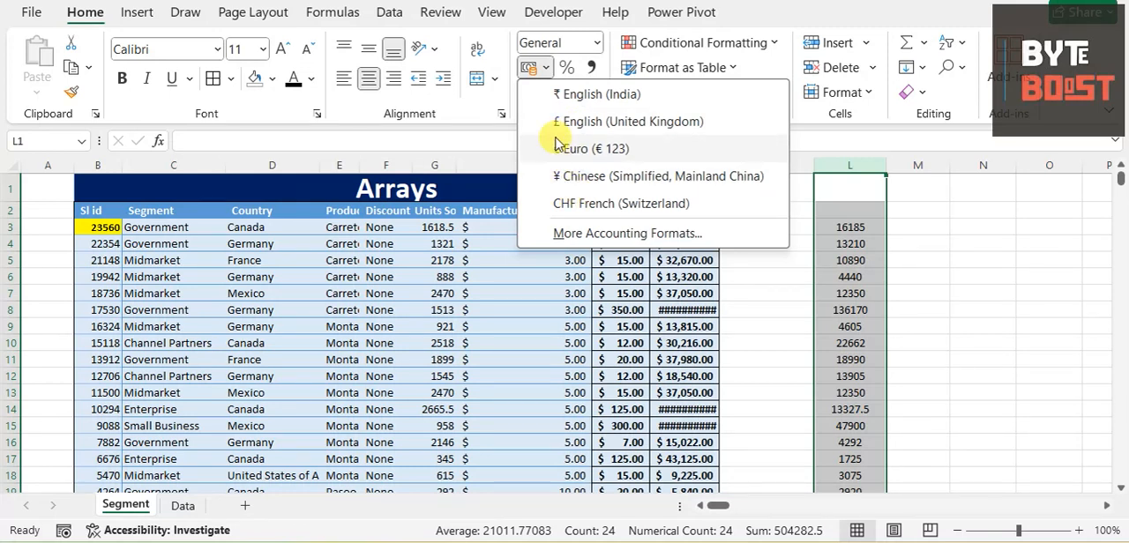
pyautogui.click(575, 97)
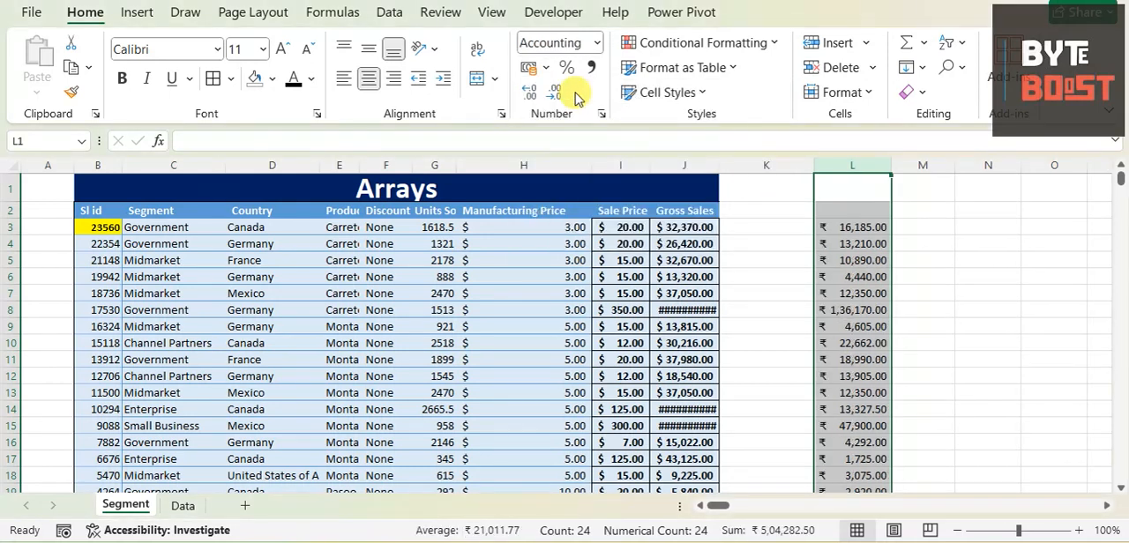
# - Review the spilled profit values in column L against the rows of the Arrays table
pyautogui.click(1004, 256)
pyautogui.click(873, 227)
pyautogui.click(868, 261)
pyautogui.click(867, 325)
pyautogui.scroll(-4, 953, 188)
pyautogui.scroll(6, 951, 189)
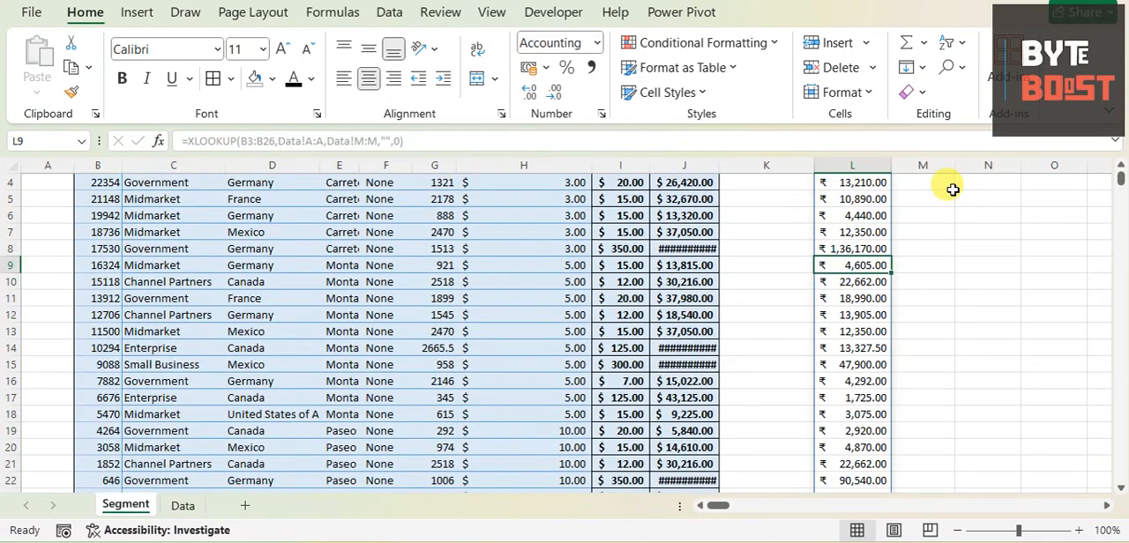
pyautogui.scroll(-1, 873, 185)
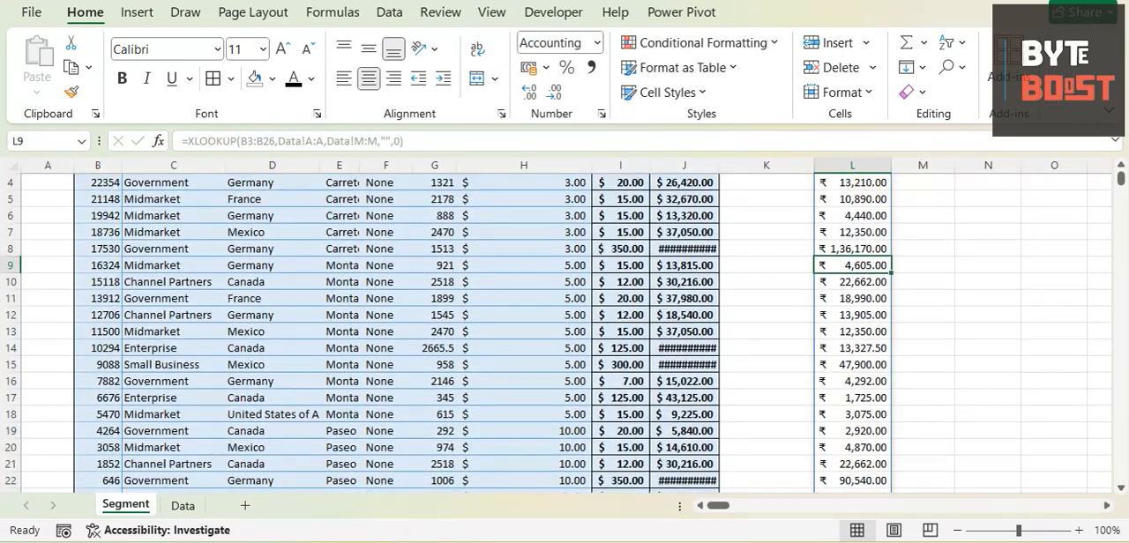
pyautogui.scroll(1, 256, 257)
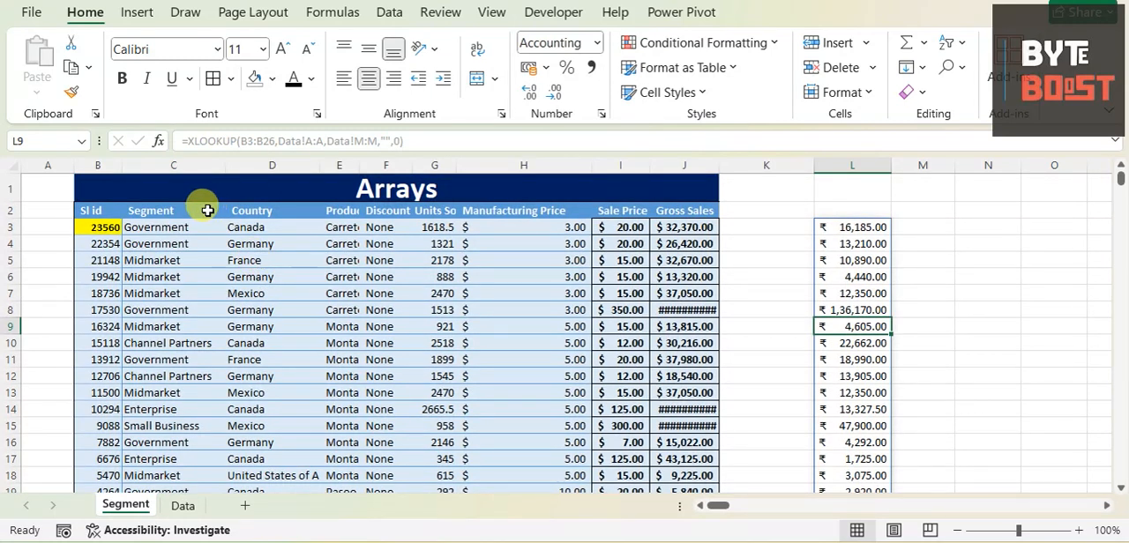
pyautogui.click(358, 196)
pyautogui.click(820, 227)
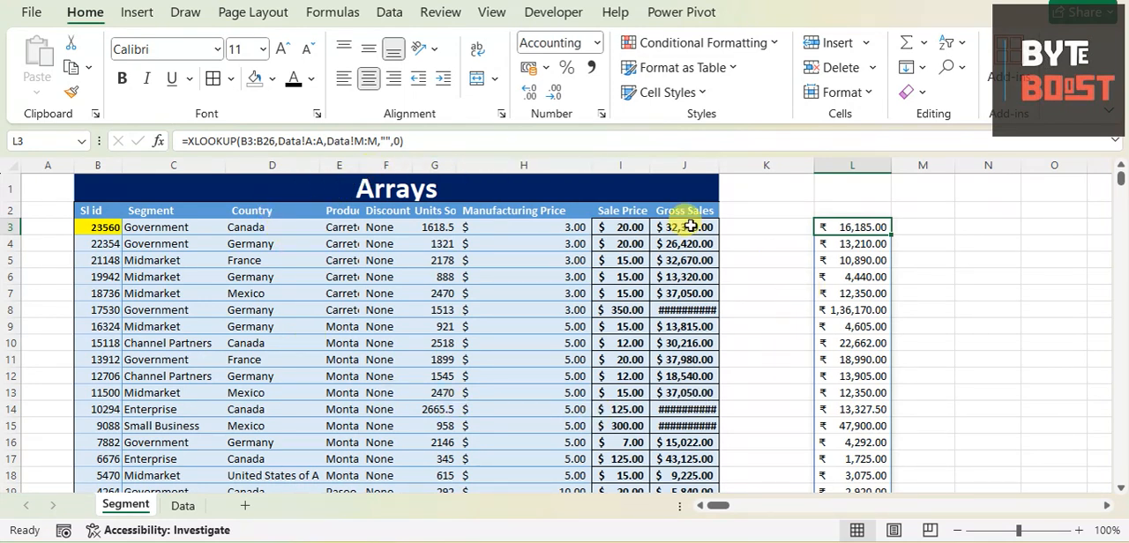
pyautogui.moveTo(425, 132); pyautogui.dragTo(187, 142)
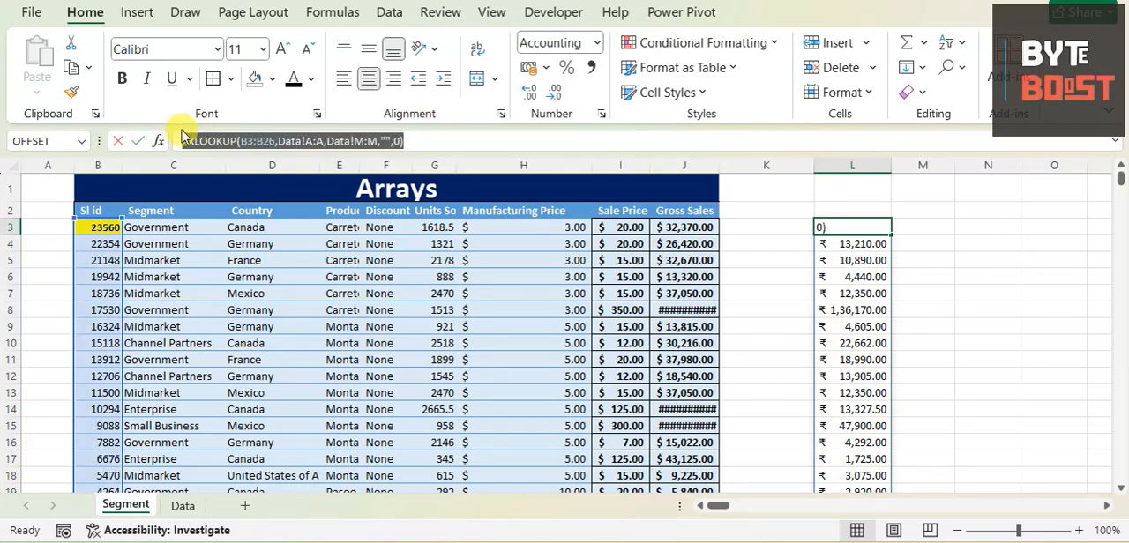
pyautogui.moveTo(96, 227); pyautogui.dragTo(122, 487)
pyautogui.scroll(2, 290, 312)
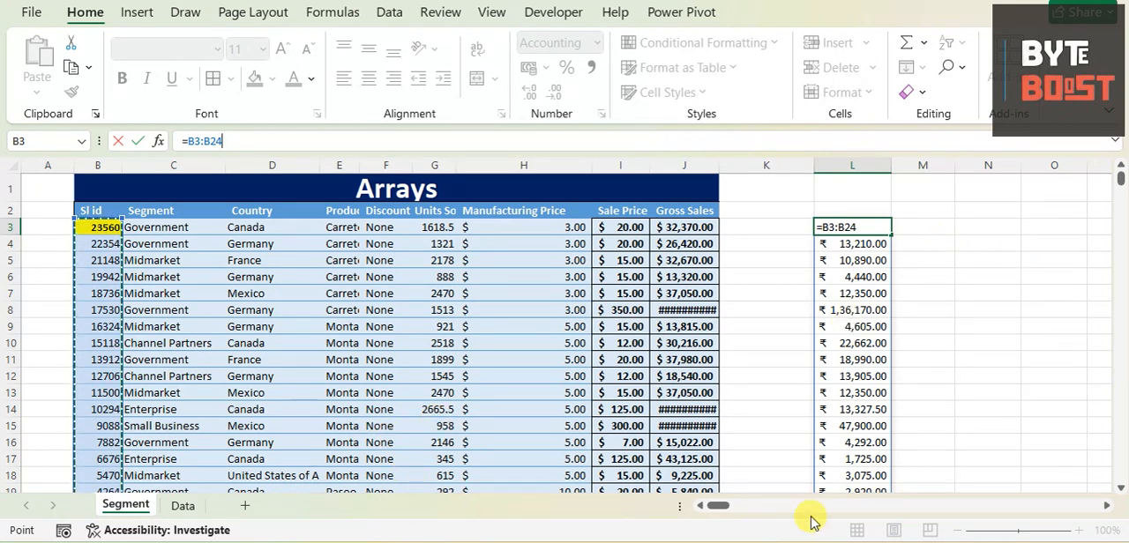
pyautogui.moveTo(725, 506); pyautogui.dragTo(730, 506)
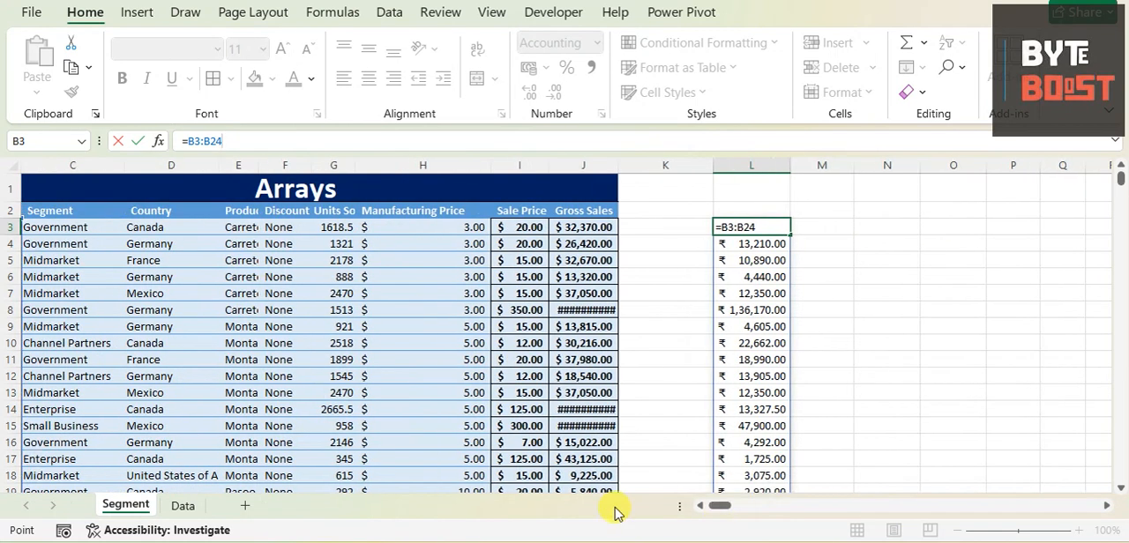
pyautogui.click(182, 506)
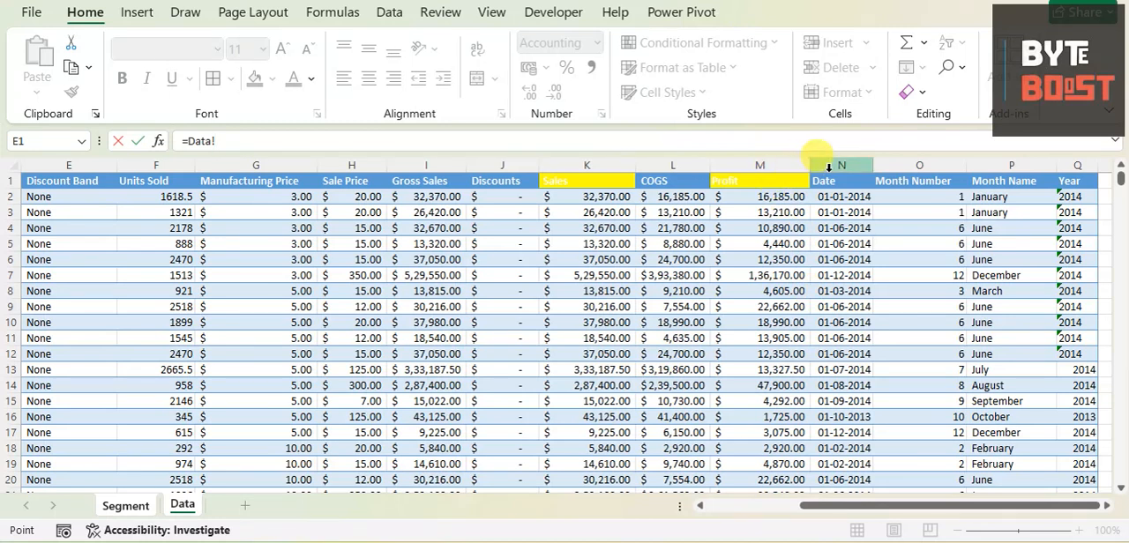
pyautogui.click(1005, 165)
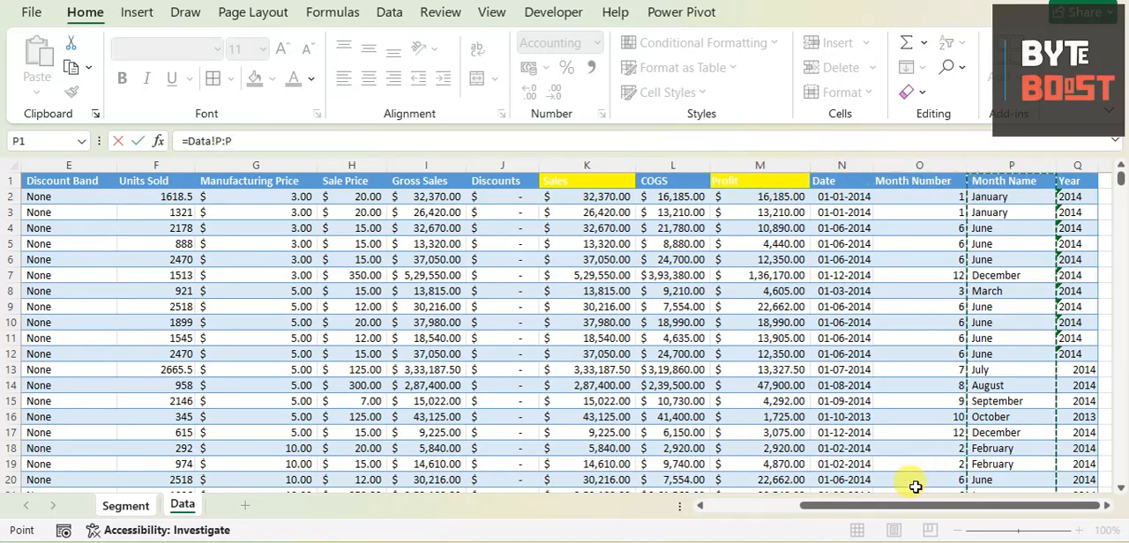
pyautogui.click(429, 167)
pyautogui.click(125, 505)
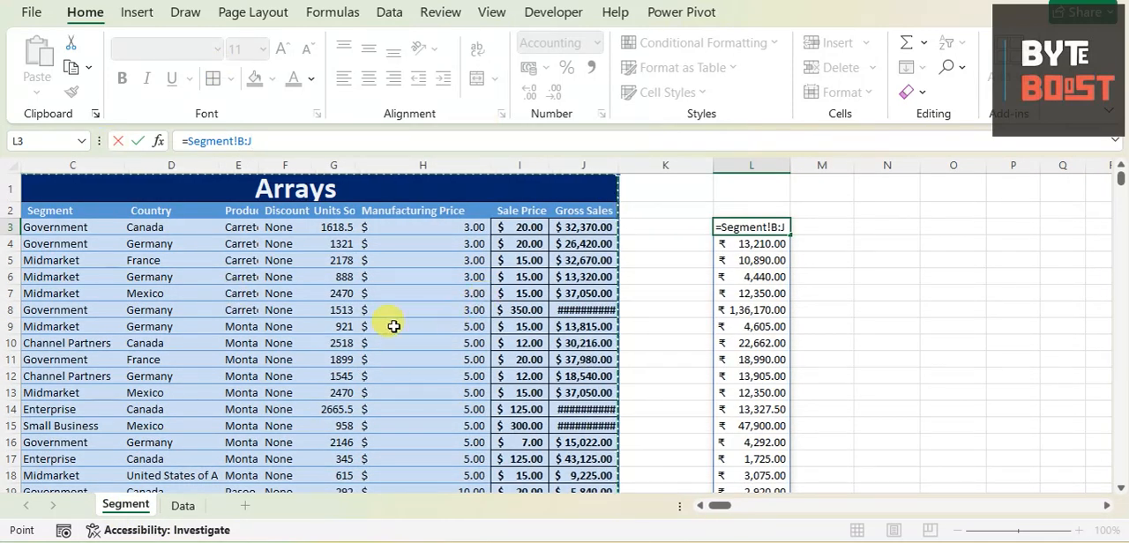
pyautogui.press('Escape')
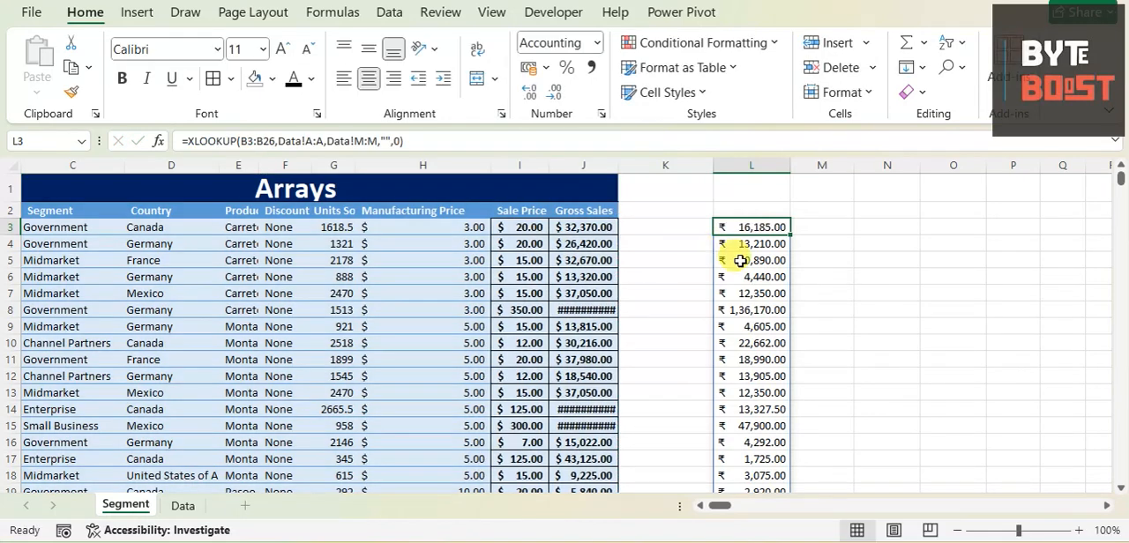
# - Open the XLOOKUP formula in cell L3 for editing with its entire text selected
pyautogui.tripleClick(480, 141)
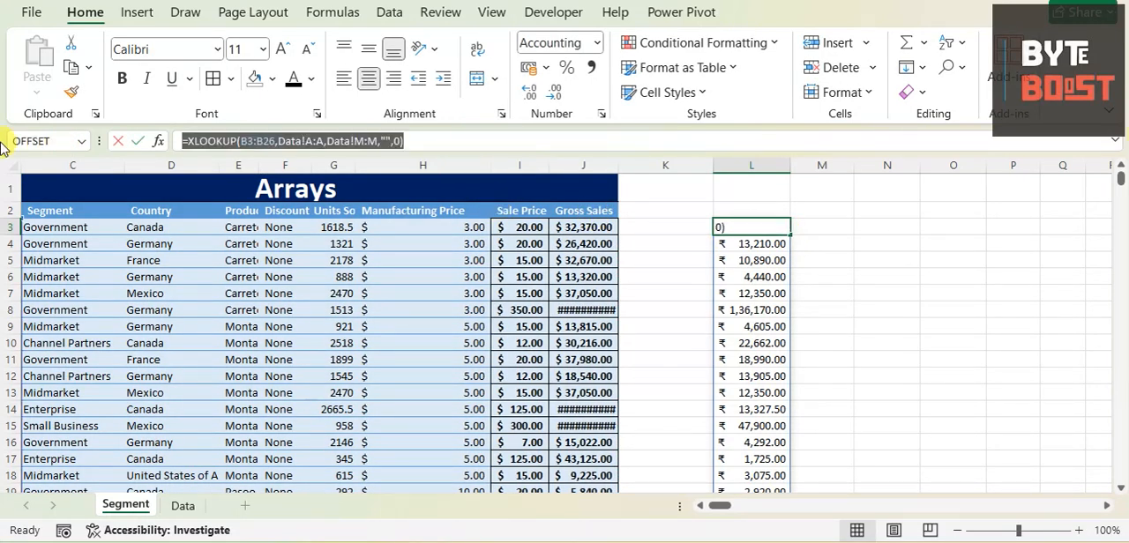